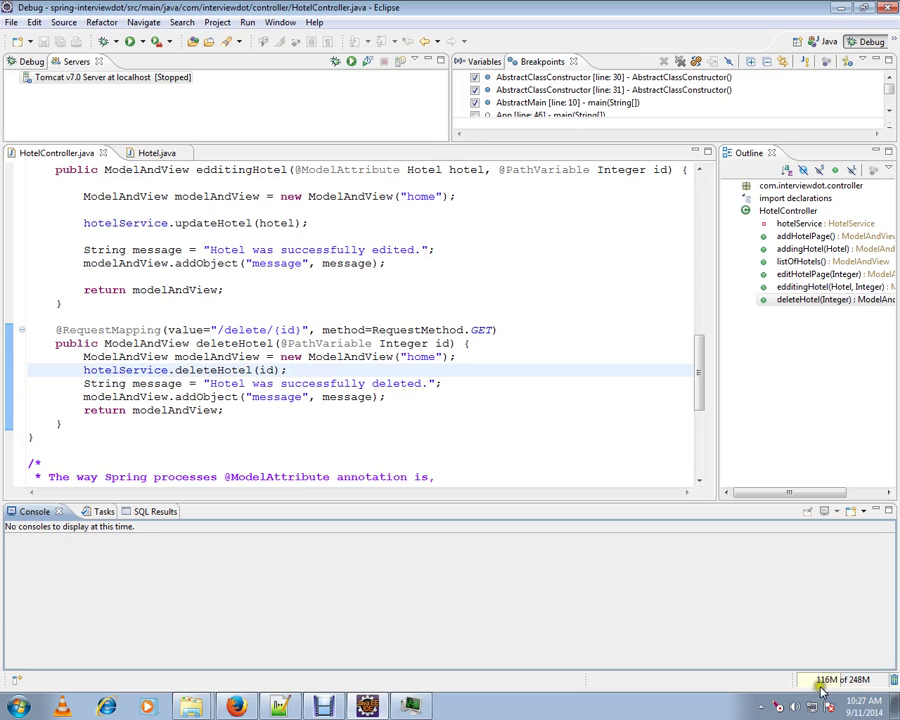
Step: Confirm Show heap status is on in Preferences, cancel, and bring up the Eclipse installation folder
click(280, 22)
click(305, 217)
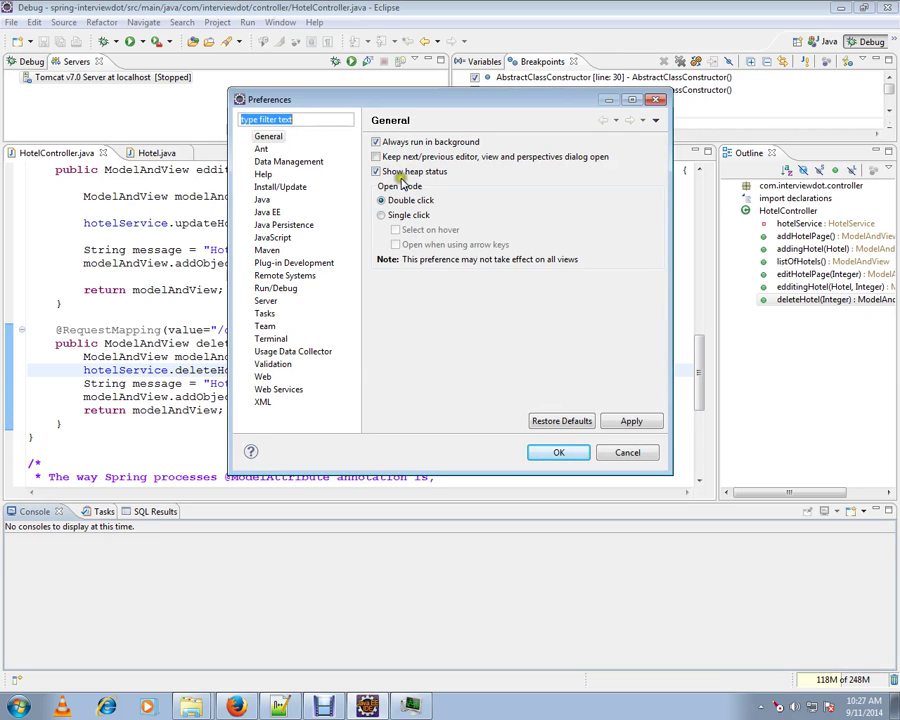
click(625, 452)
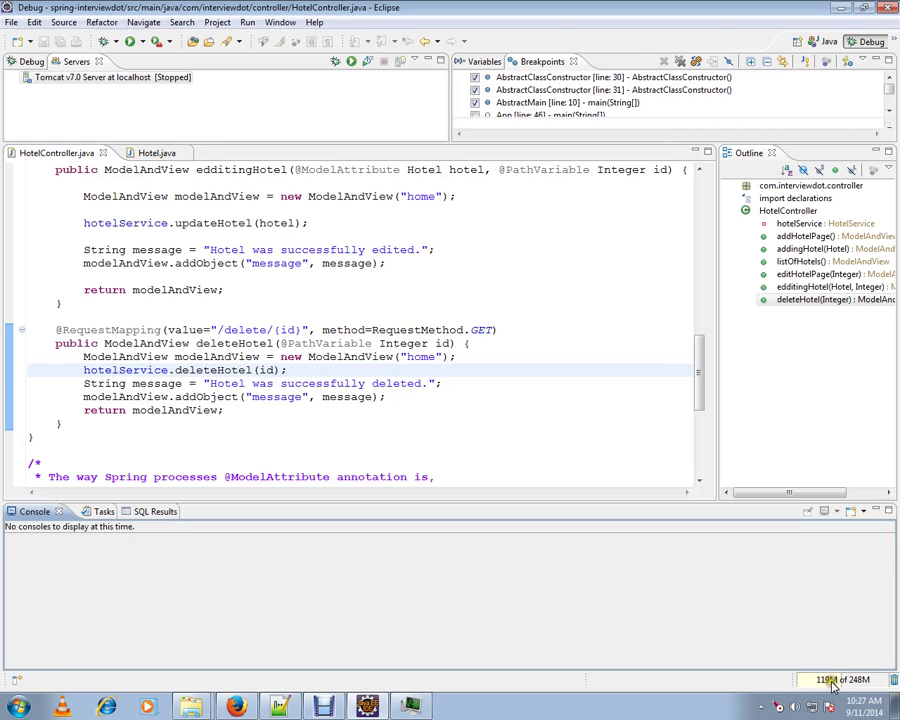
click(200, 707)
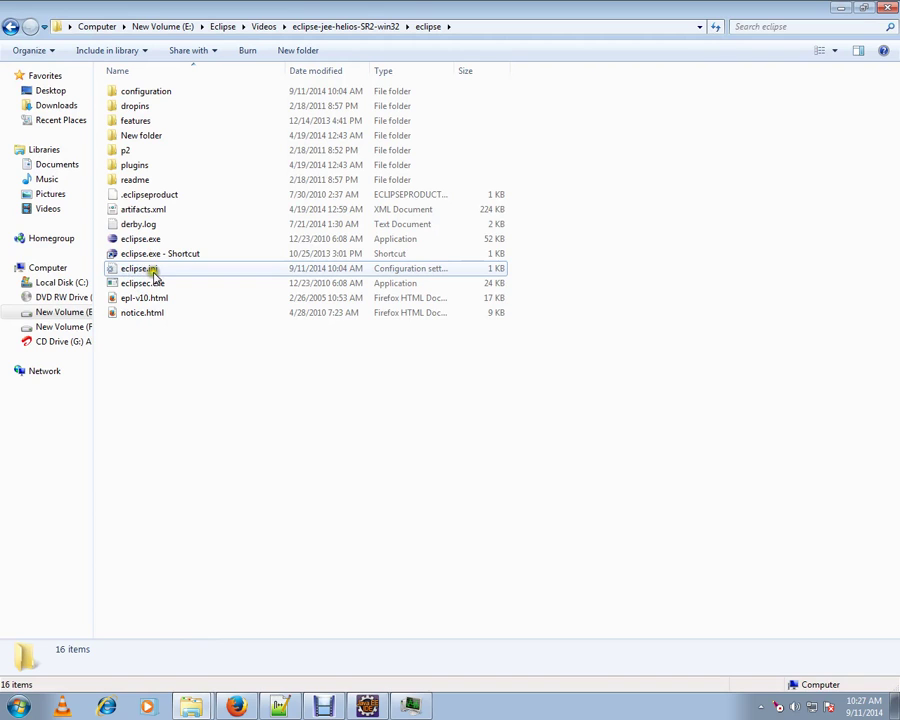
click(283, 707)
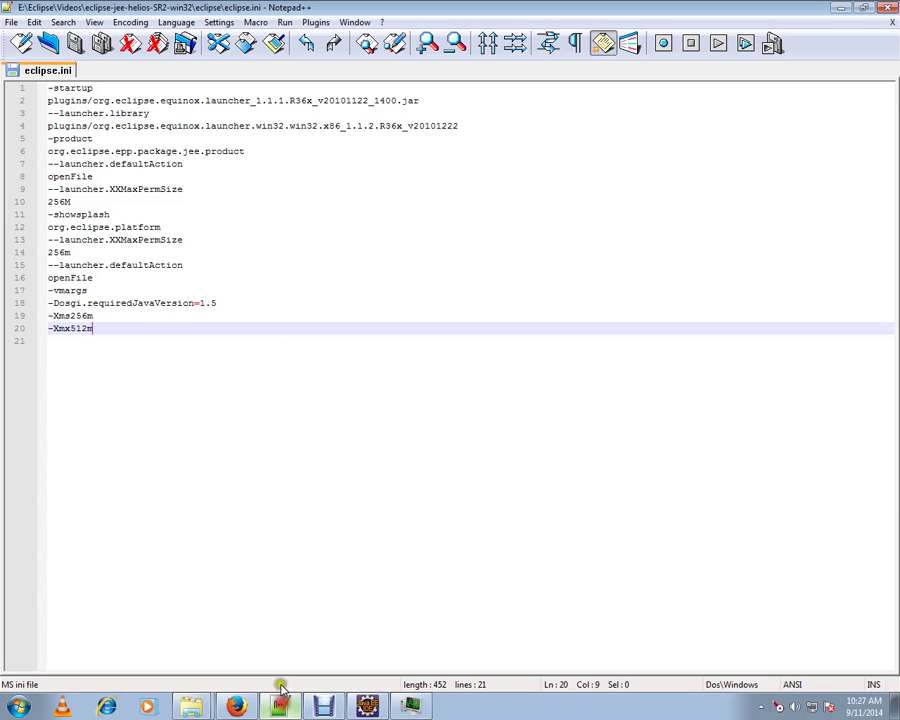
click(245, 440)
drag(96, 329, 46, 315)
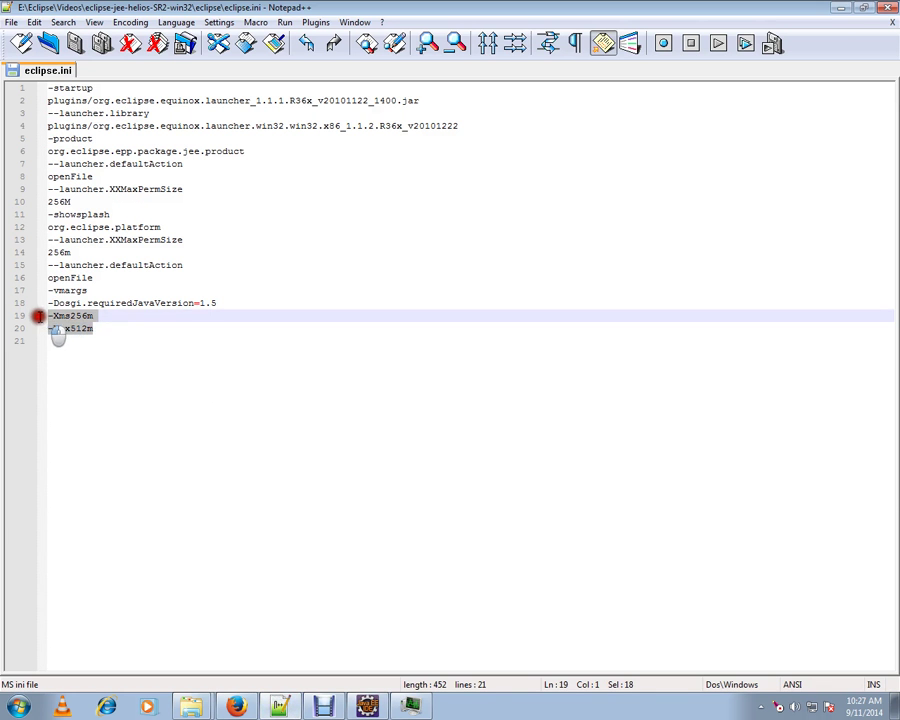
click(109, 331)
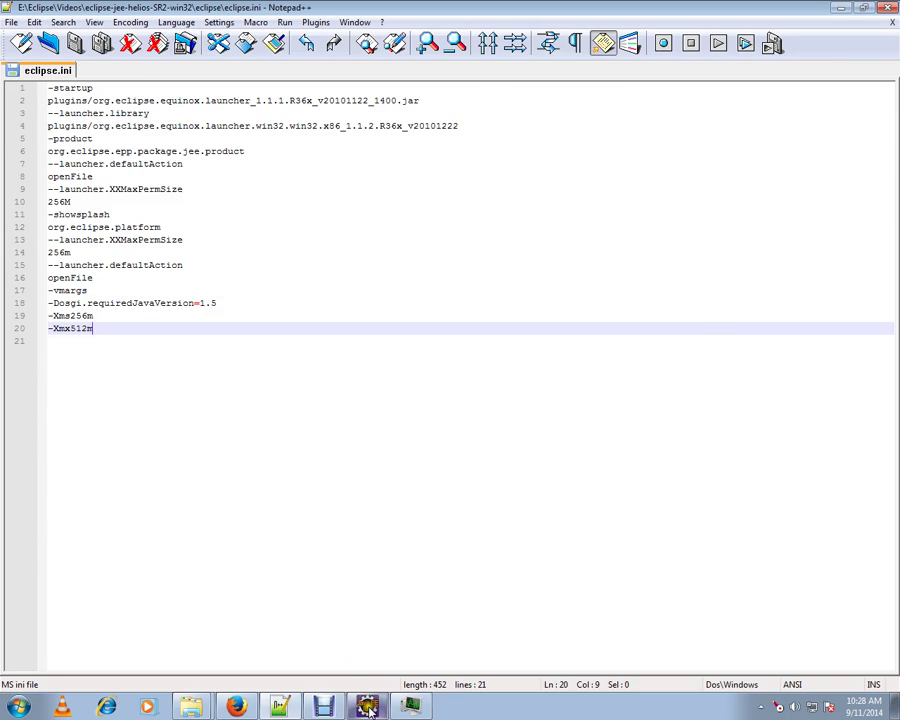
Step: Switch back to Eclipse from the taskbar, showing HotelController.java and the heap status bar
click(410, 707)
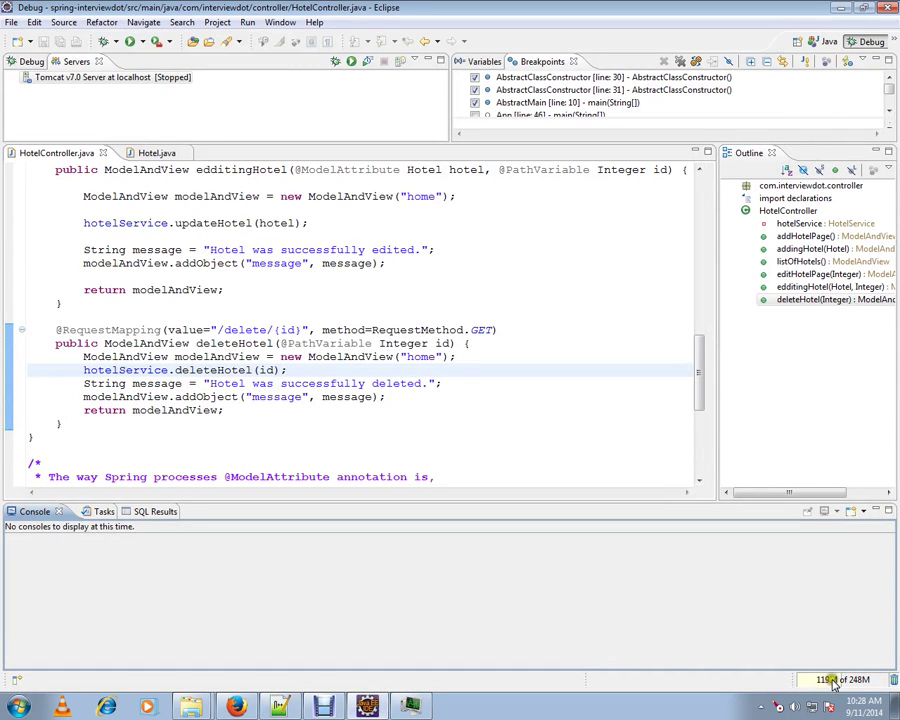